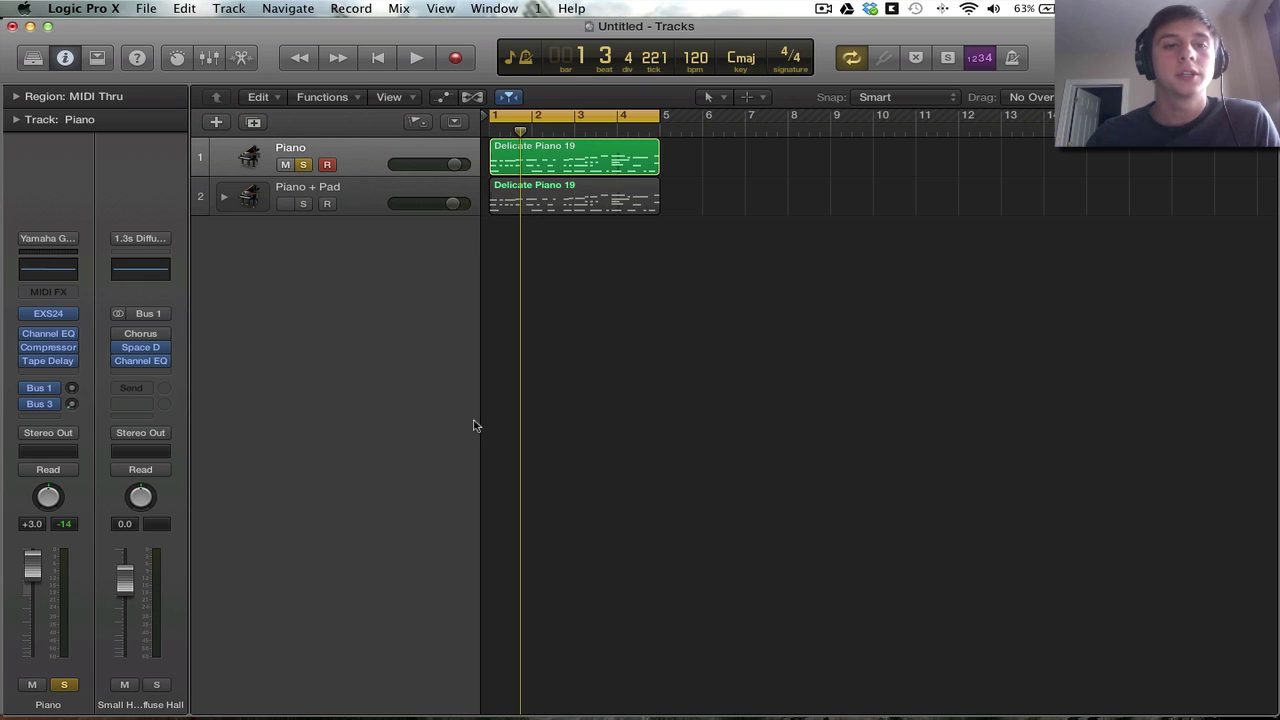
Step: Play the Delicate Piano 19 region on the Piano track briefly, stopping at bar 2
left_click(367, 165)
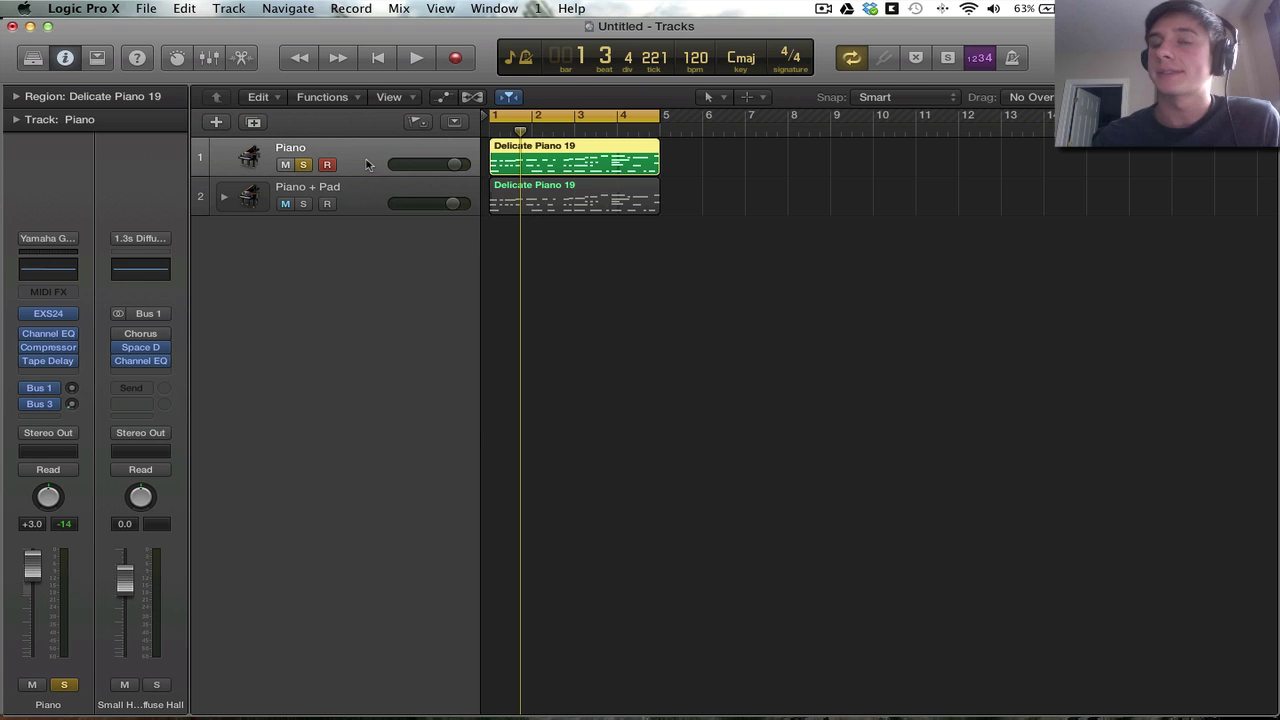
key("space")
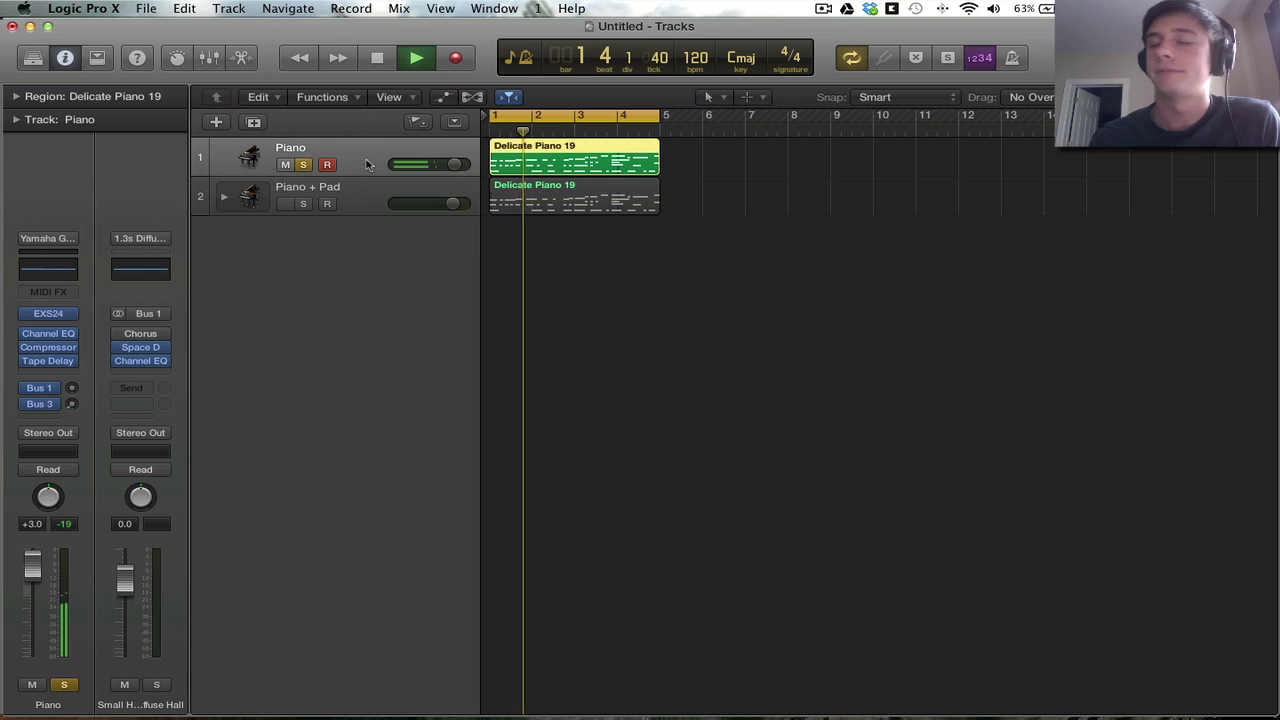
key("space")
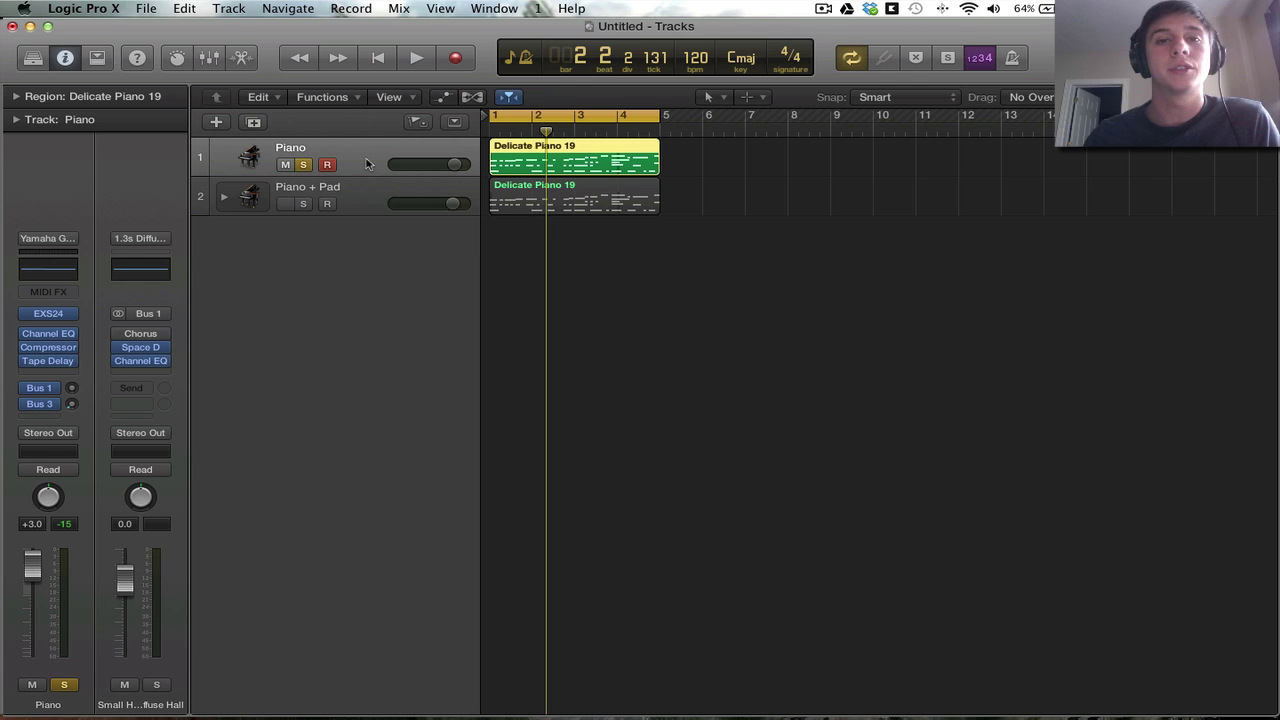
Step: Show the Piano track's Smart Controls panel with its Tone, Dynamics and Effects knobs
left_click(446, 10)
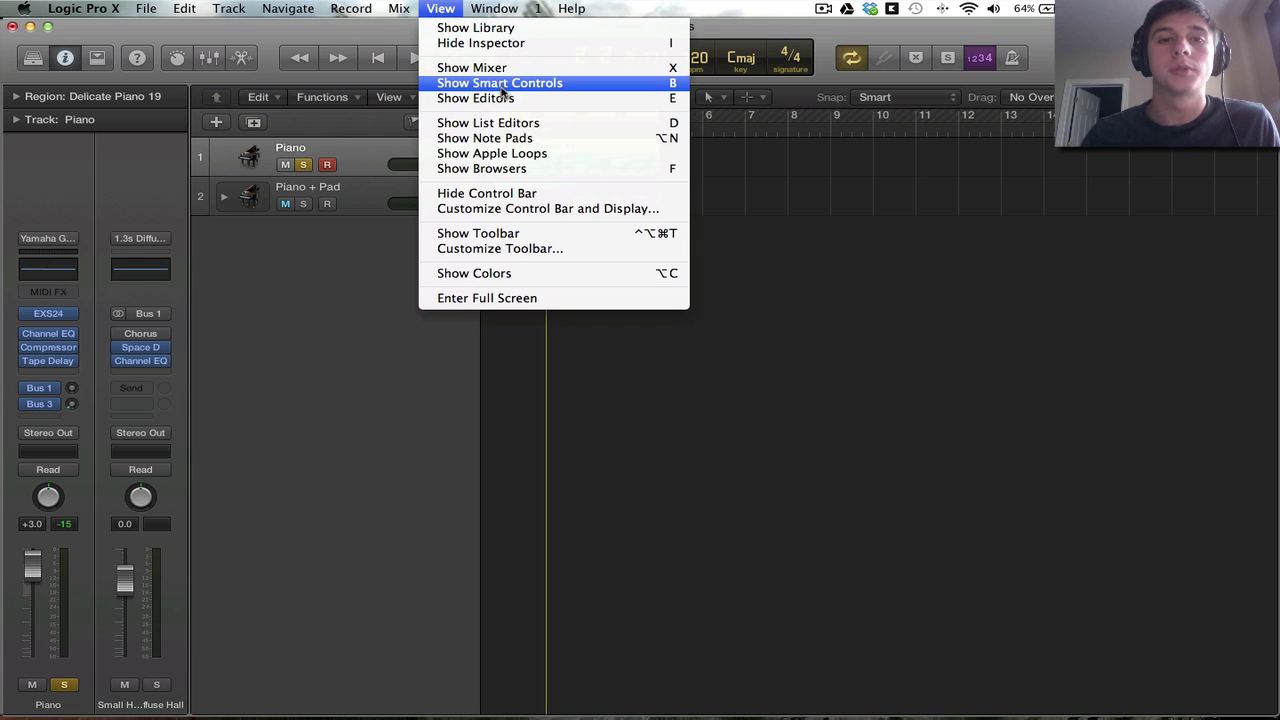
left_click(728, 402)
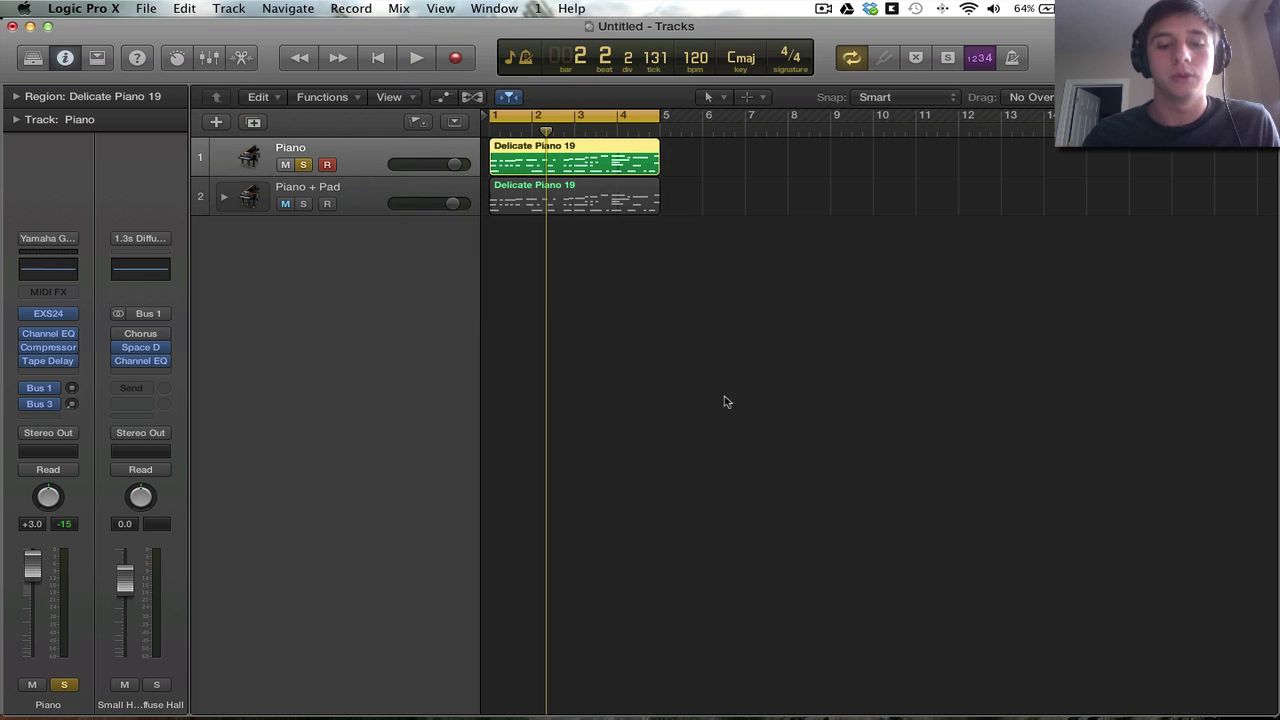
key("b")
key("b")
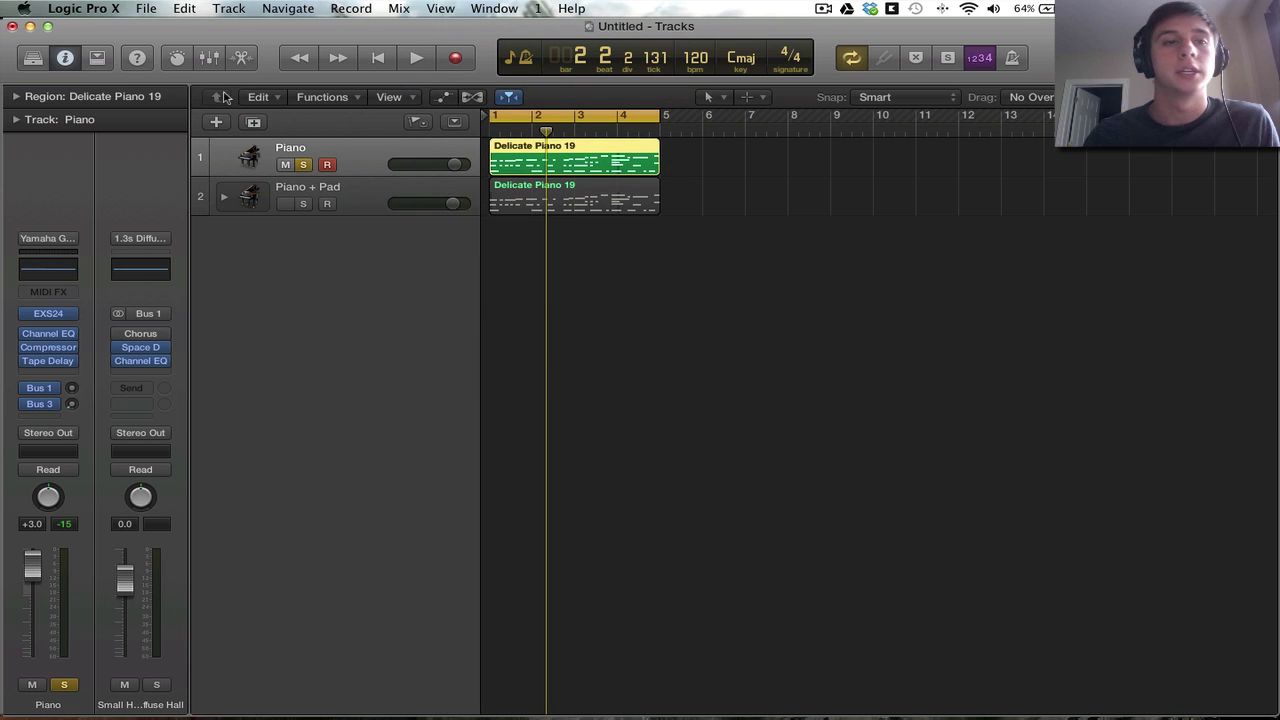
left_click(177, 58)
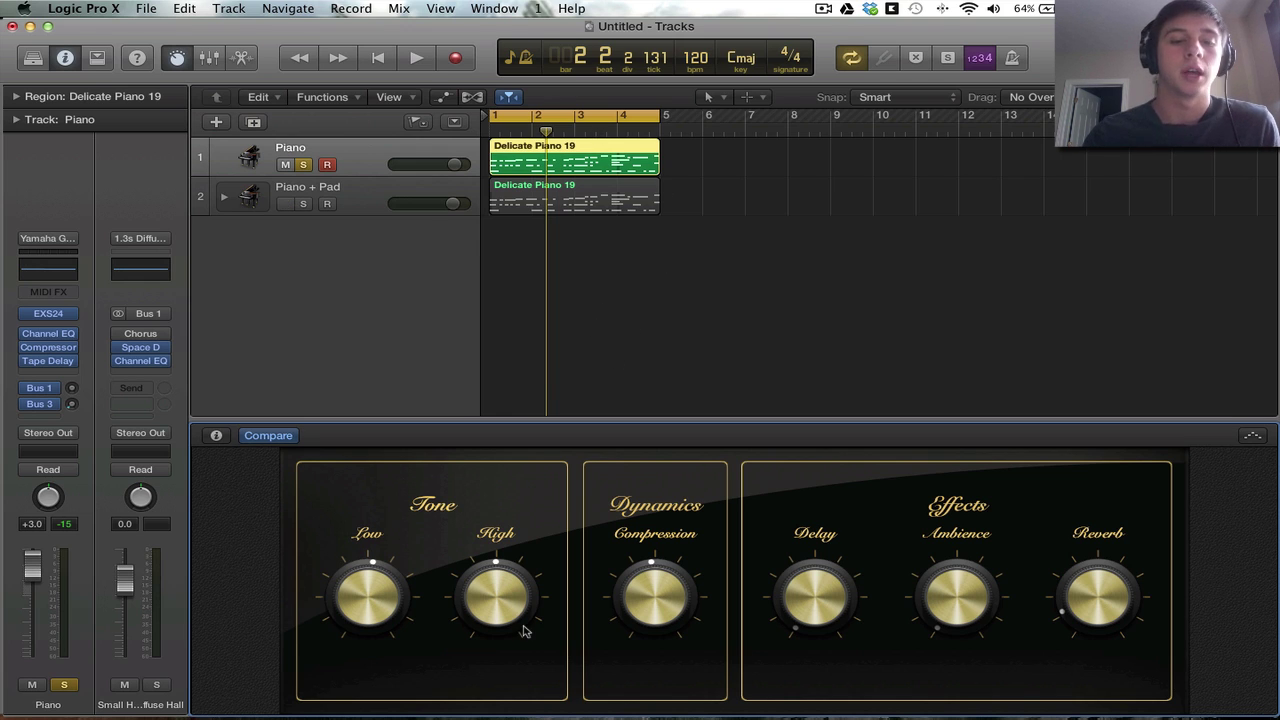
Step: During playback, raise the Piano's High, Delay and Ambience knobs and set Reverb near the middle
key("space")
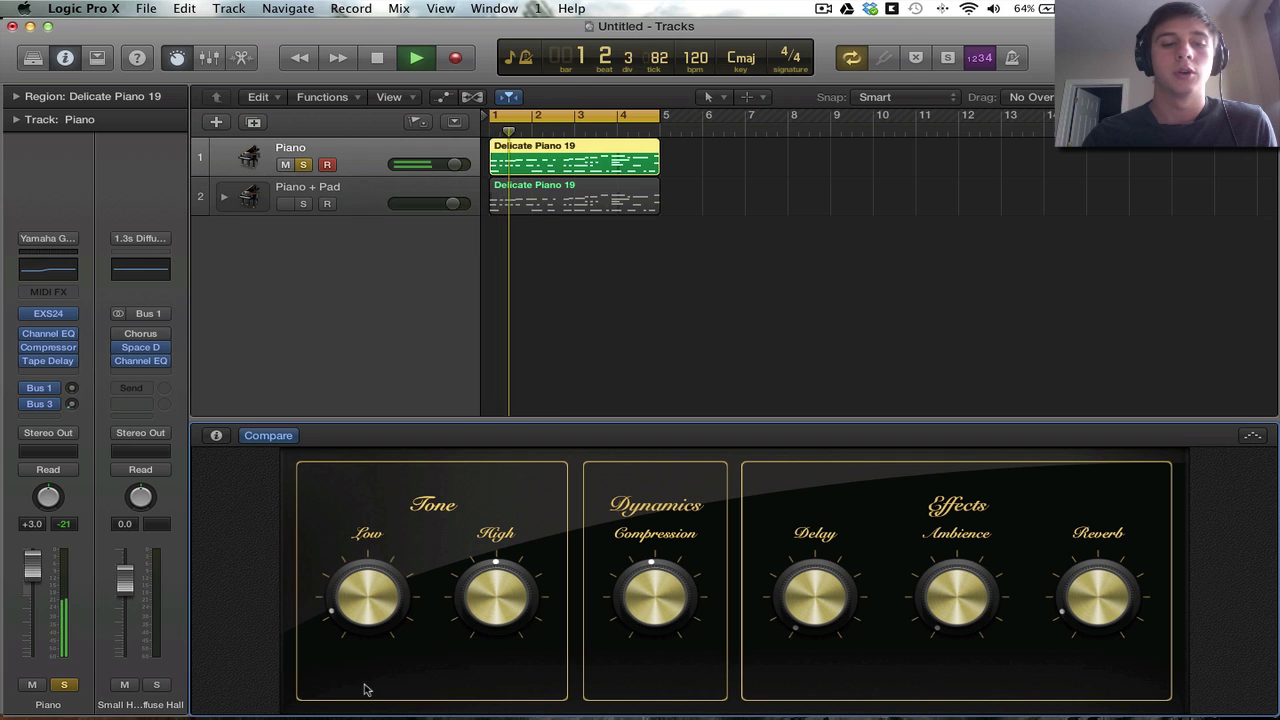
left_click_drag(490, 612, 551, 563)
left_click_drag(815, 600, 811, 491)
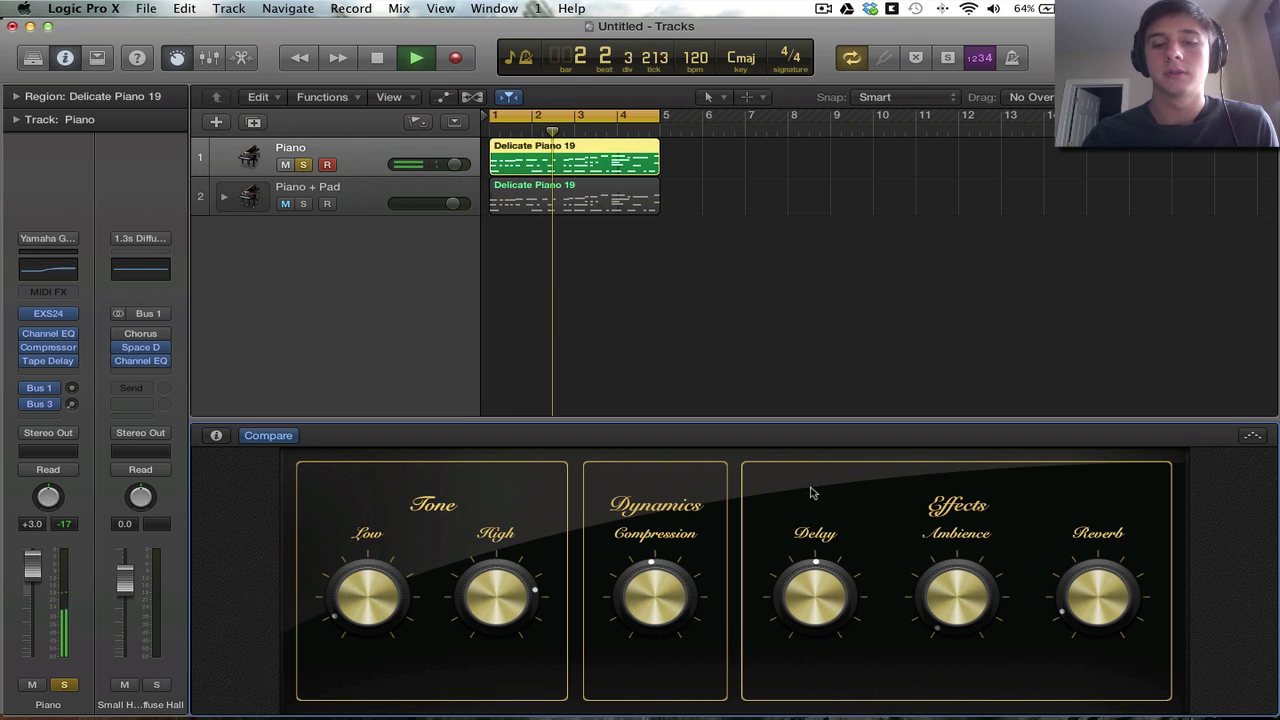
left_click_drag(934, 626, 943, 297)
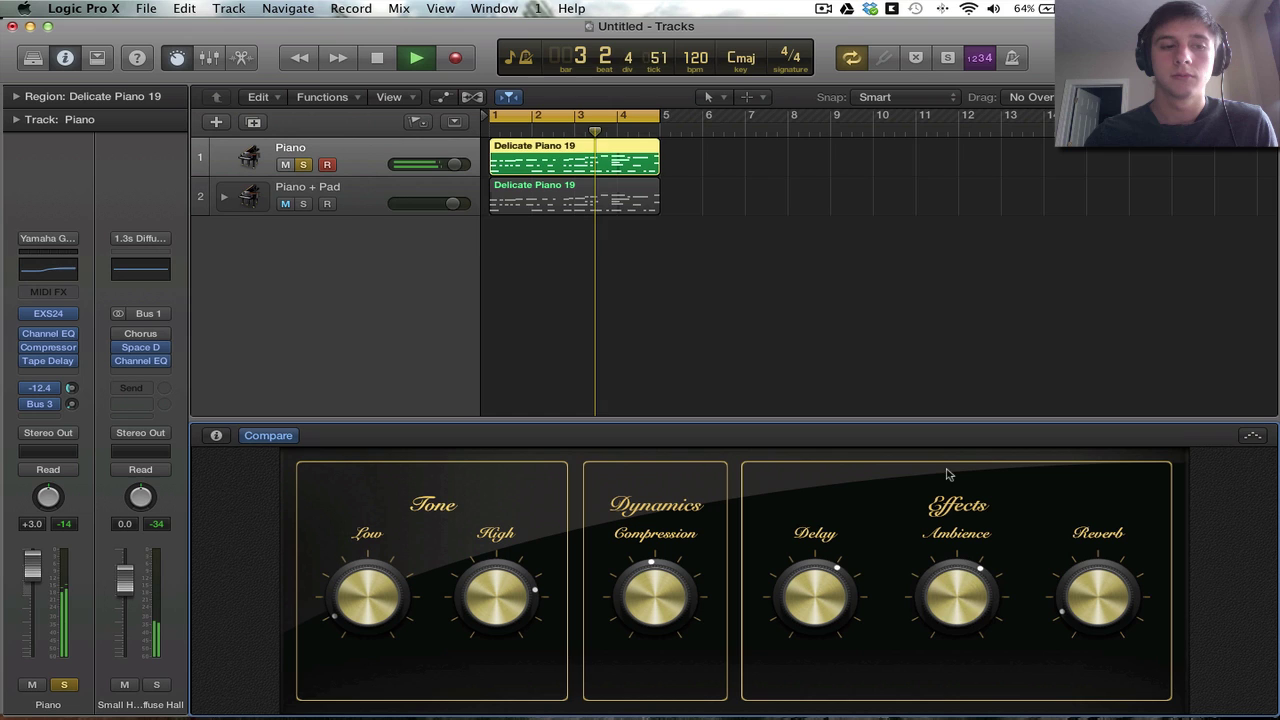
left_click_drag(1000, 623, 1000, 651)
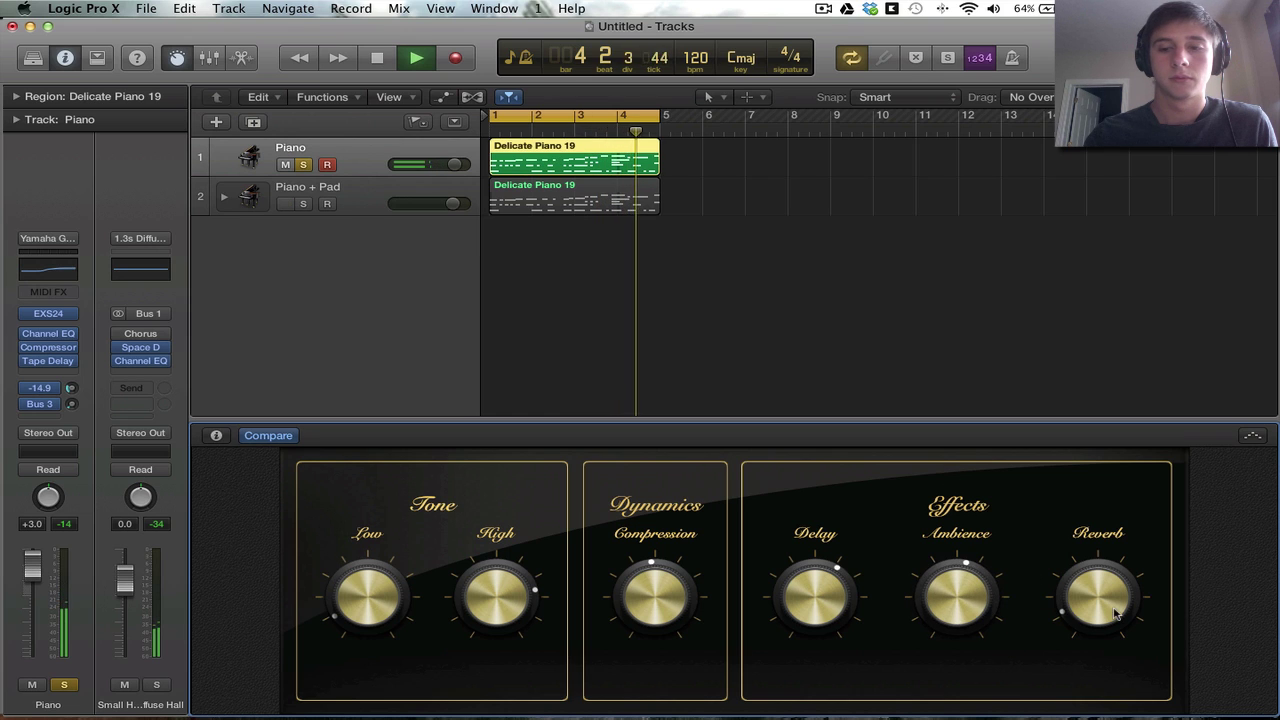
left_click_drag(1100, 600, 1095, 374)
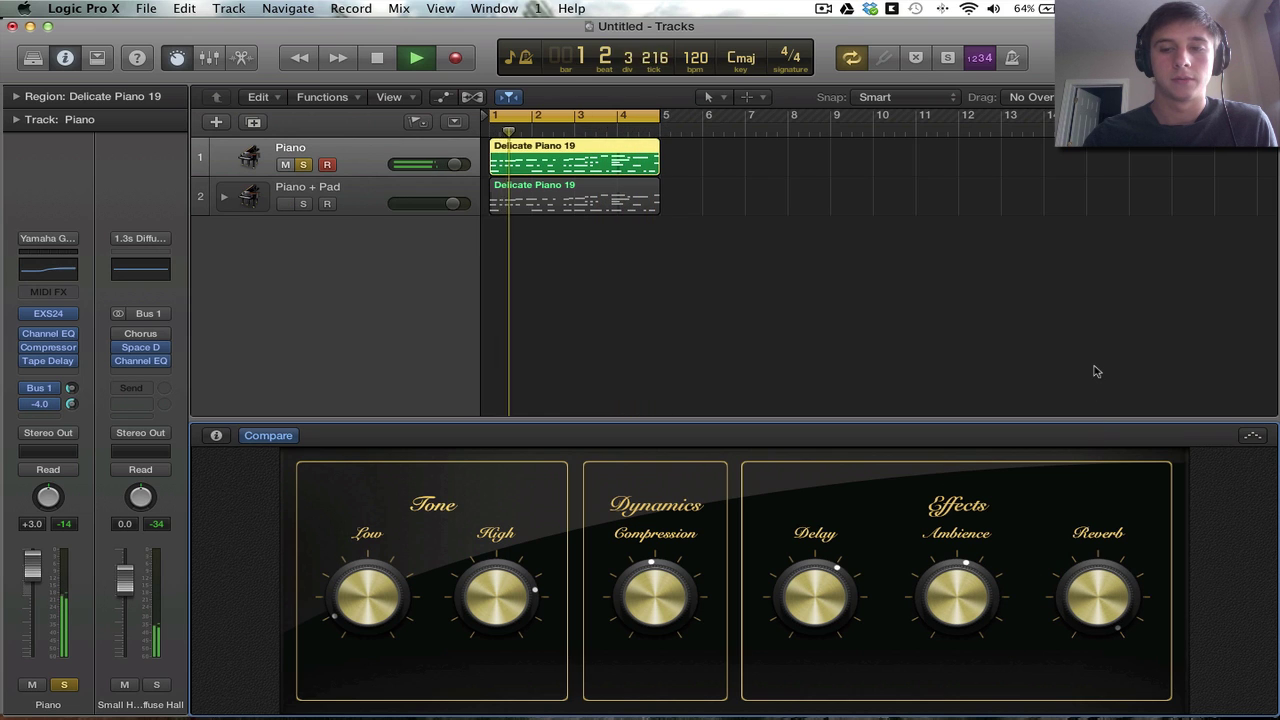
left_click_drag(1095, 420, 1029, 623)
key("space")
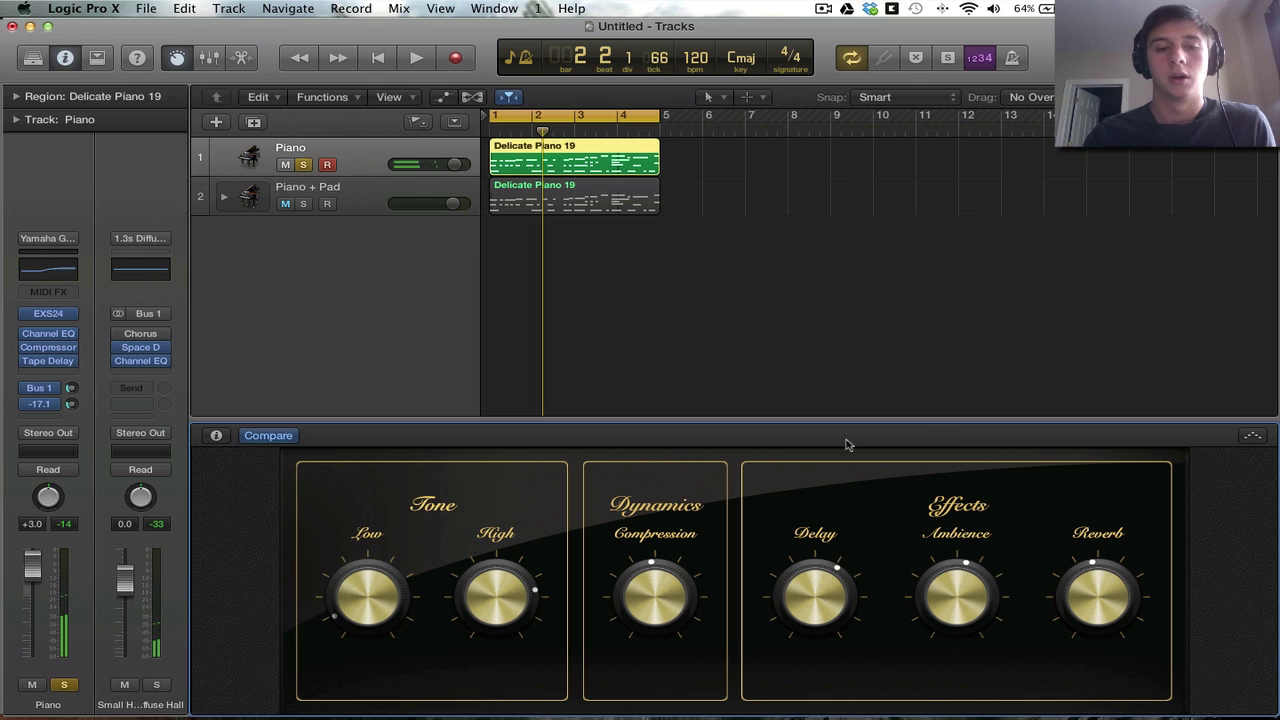
Step: Ease the 400 Hz cut in the Piano's Channel EQ, then close the EQ window
left_click(48, 333)
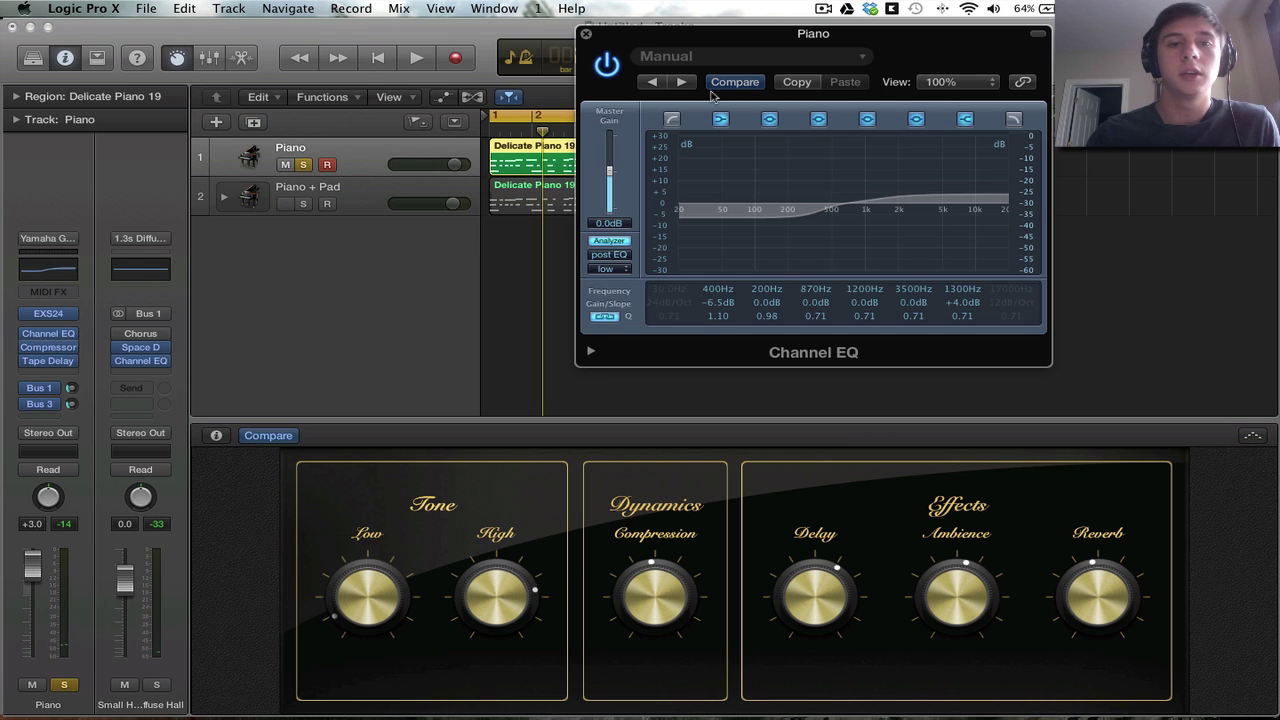
left_click_drag(870, 38, 890, 32)
mouse_move(372, 577)
left_mouse_down()
mouse_move(351, 371)
mouse_move(373, 572)
left_mouse_up()
left_click_drag(670, 35, 583, 42)
left_click(521, 33)
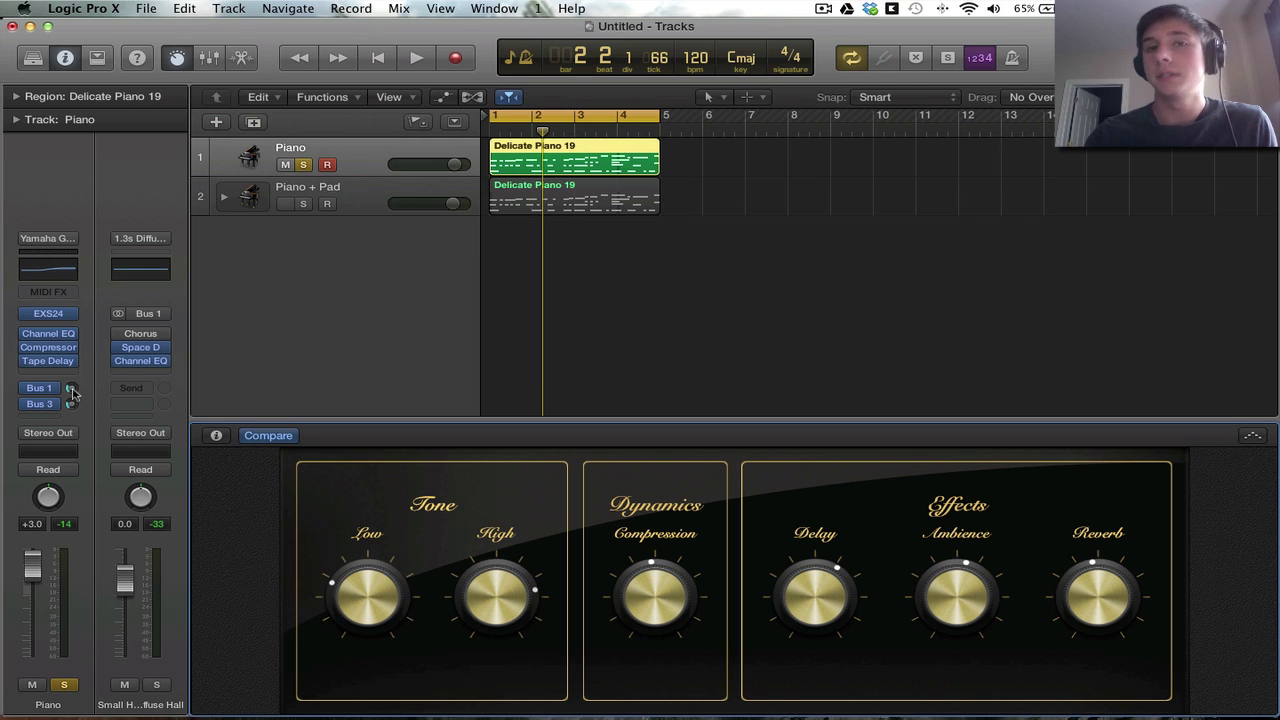
Step: Dip the Ambience knob, then push Ambience and Reverb above their midpoints
left_click_drag(948, 604, 942, 578)
left_click_drag(1080, 592, 1086, 508)
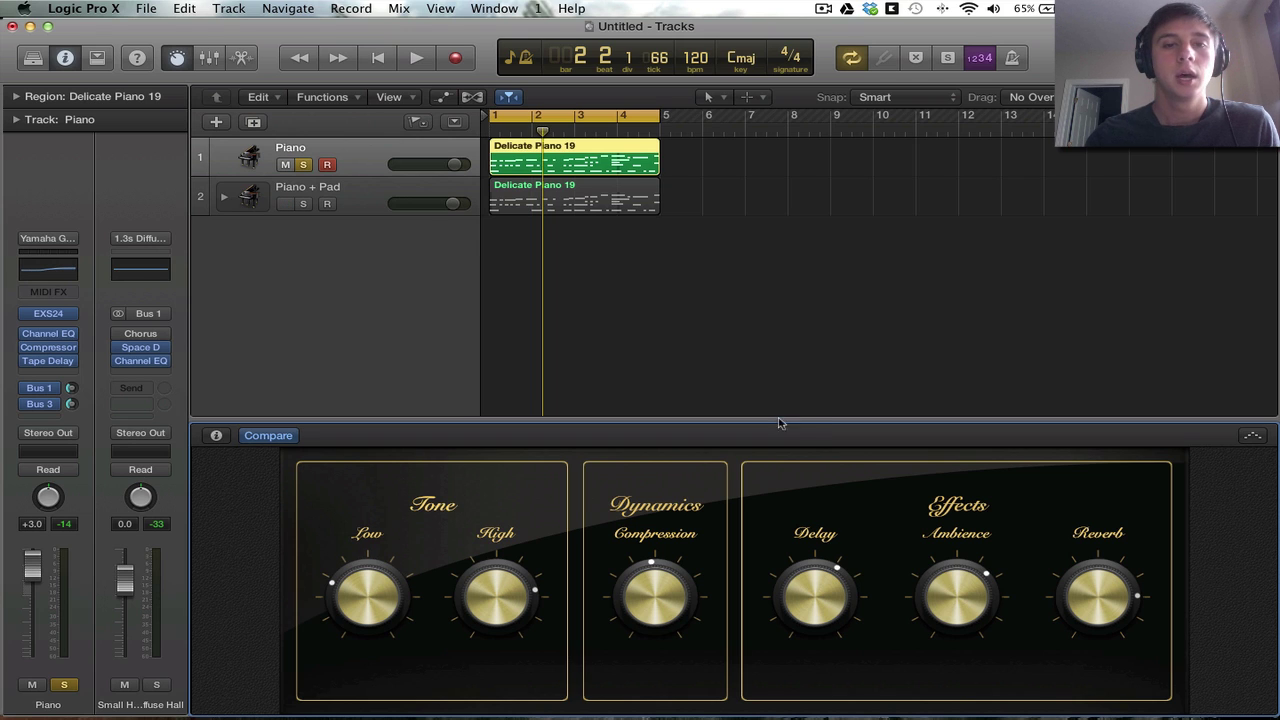
Step: Expand the Piano + Pad stack, lower the Piano mix to -8.5 dB and raise Strings
left_click(372, 209)
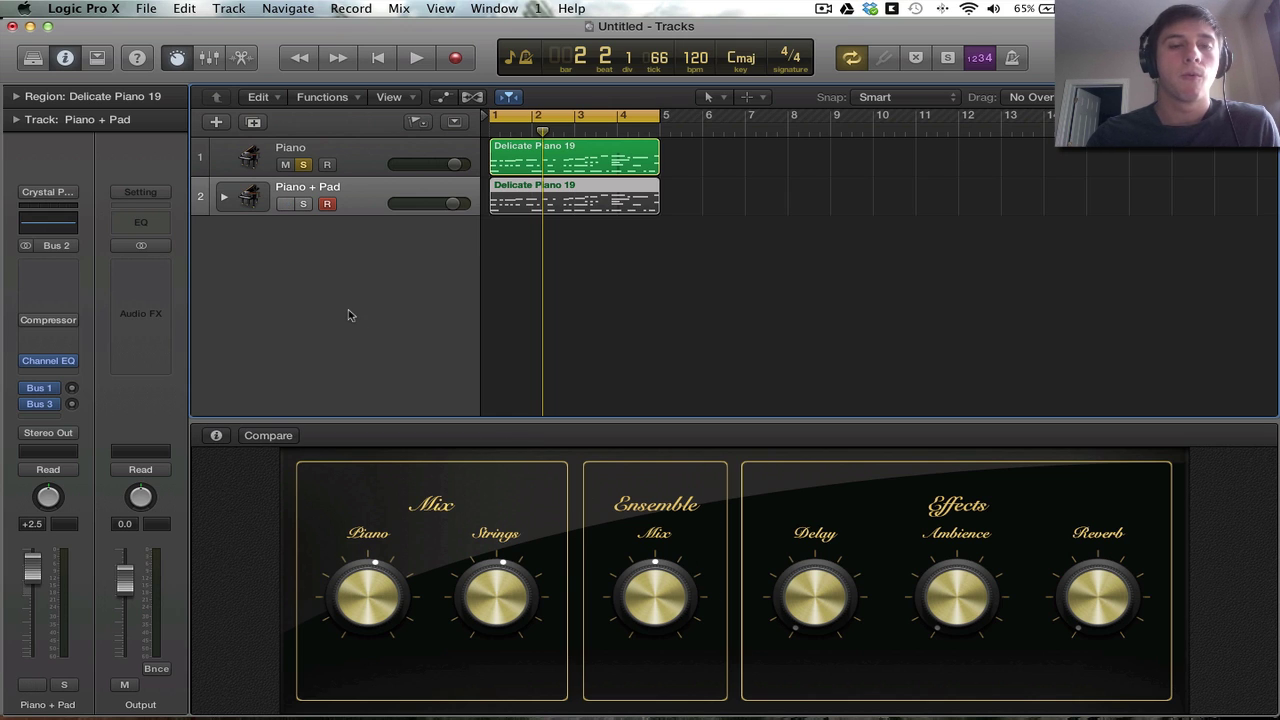
left_click(224, 197)
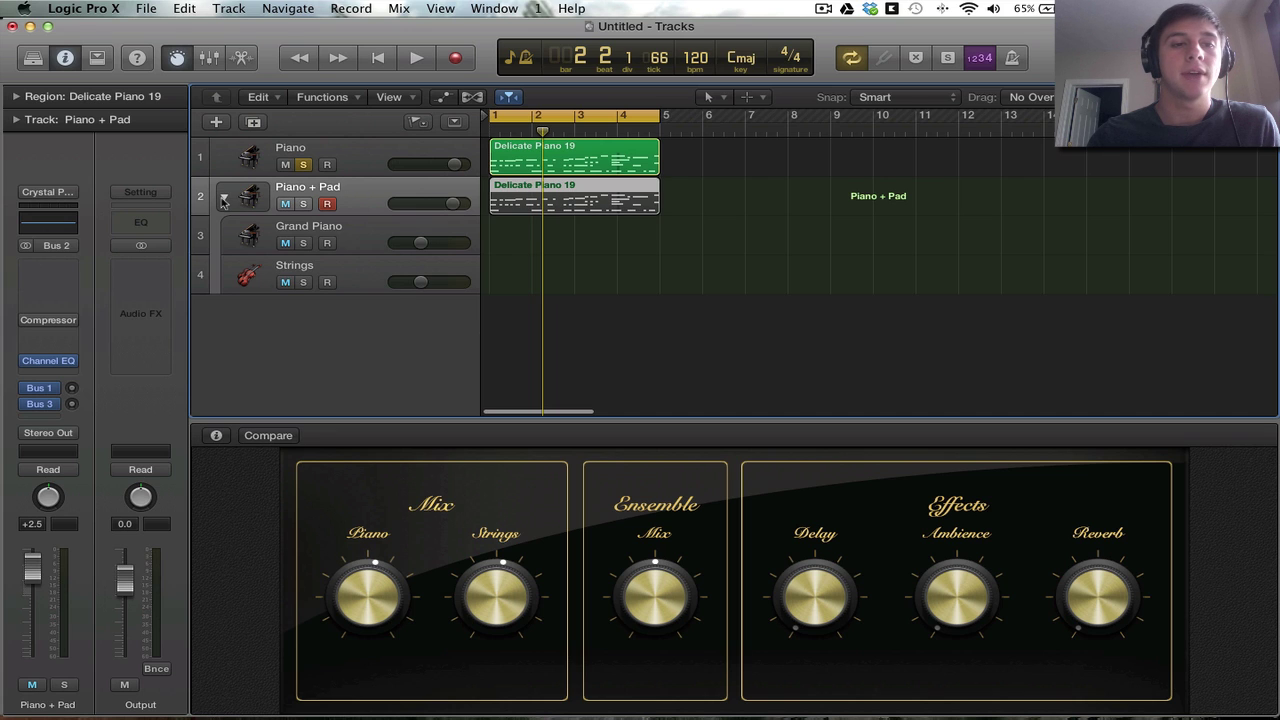
left_click(372, 245)
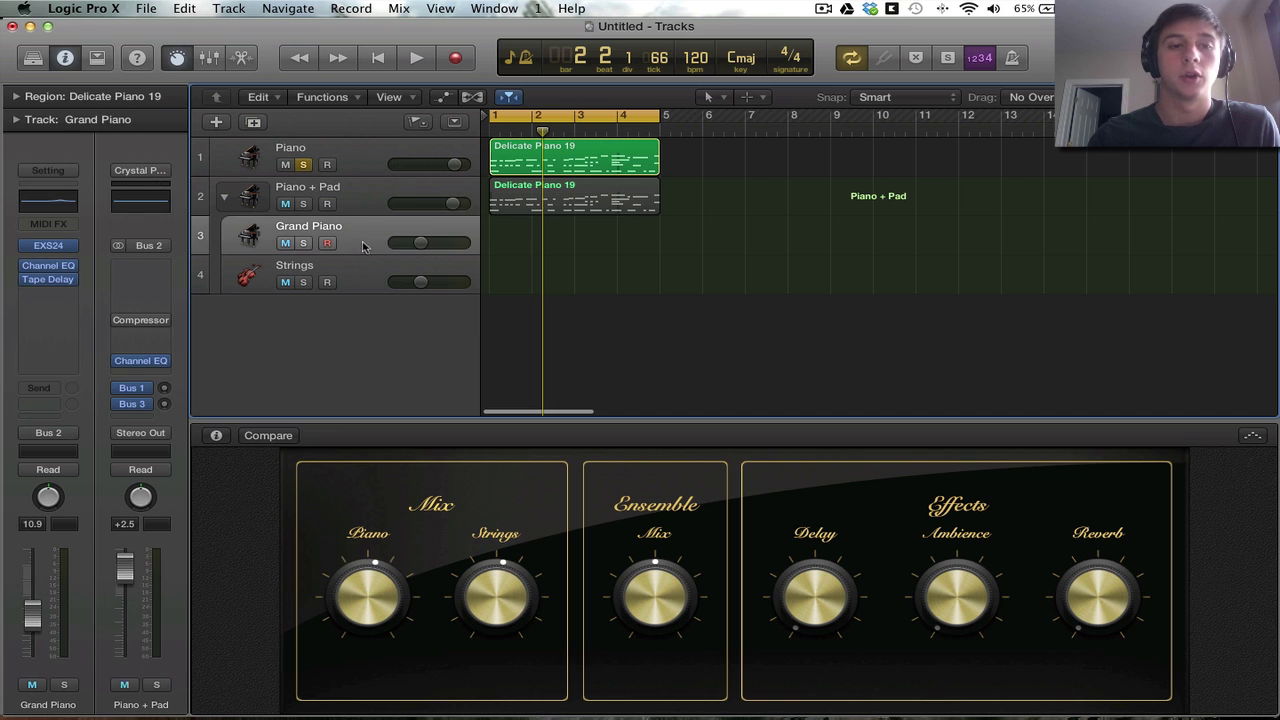
left_click(356, 276)
left_click(374, 250)
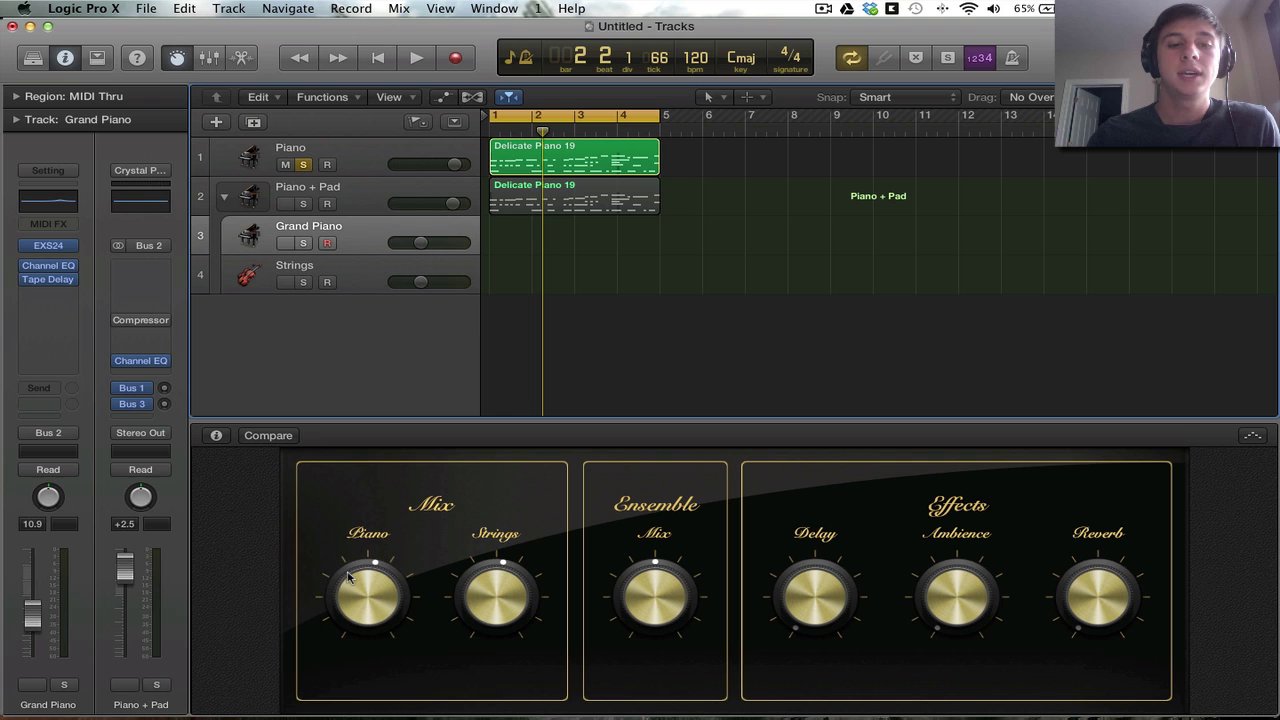
mouse_move(380, 600)
left_mouse_down()
mouse_move(378, 685)
mouse_move(371, 517)
mouse_move(380, 657)
mouse_move(376, 585)
mouse_move(397, 592)
left_mouse_up()
left_click_drag(474, 598, 468, 560)
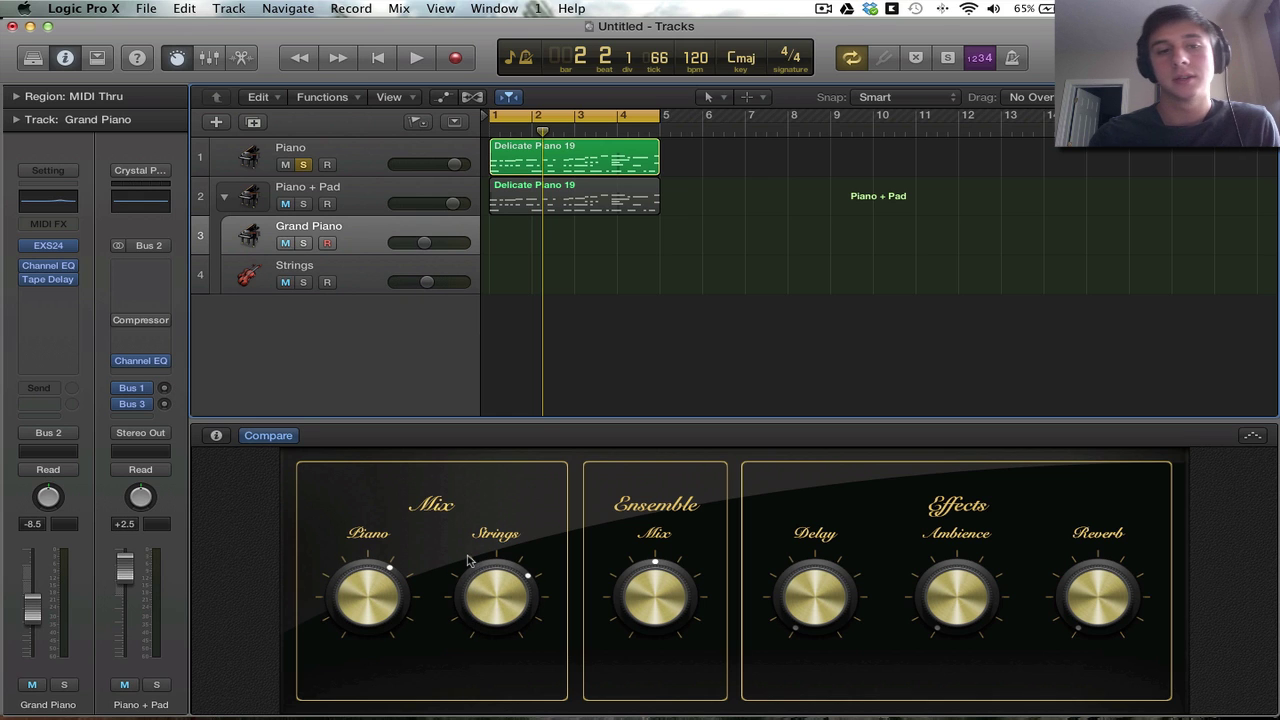
Step: Lower the Piano + Pad stack's volume from +2.5 dB to -2.6 dB
left_click(343, 195)
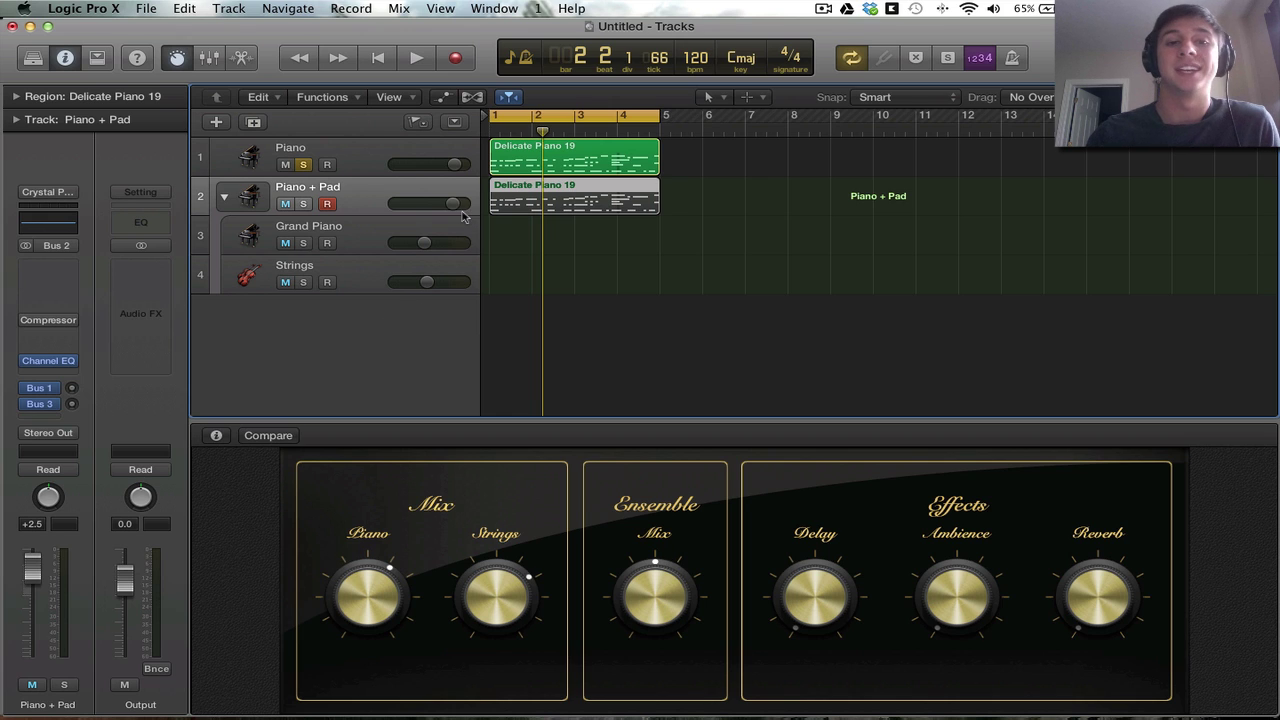
left_click_drag(452, 203, 404, 244)
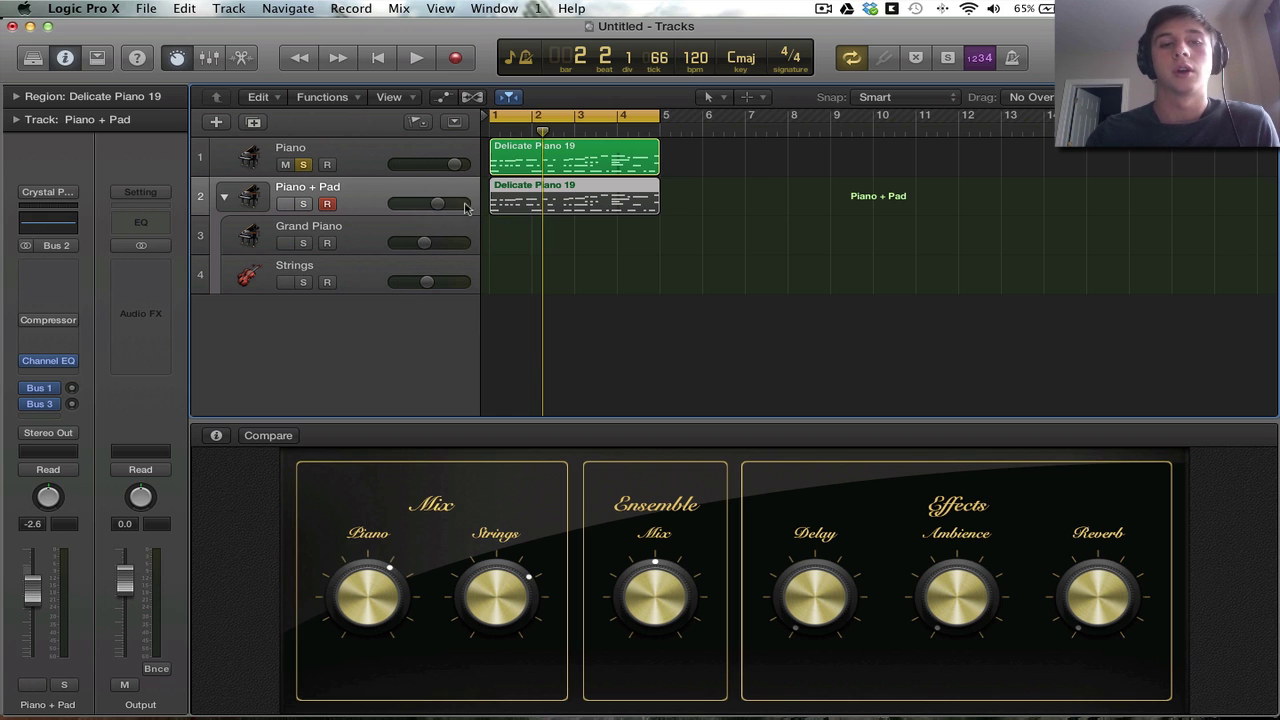